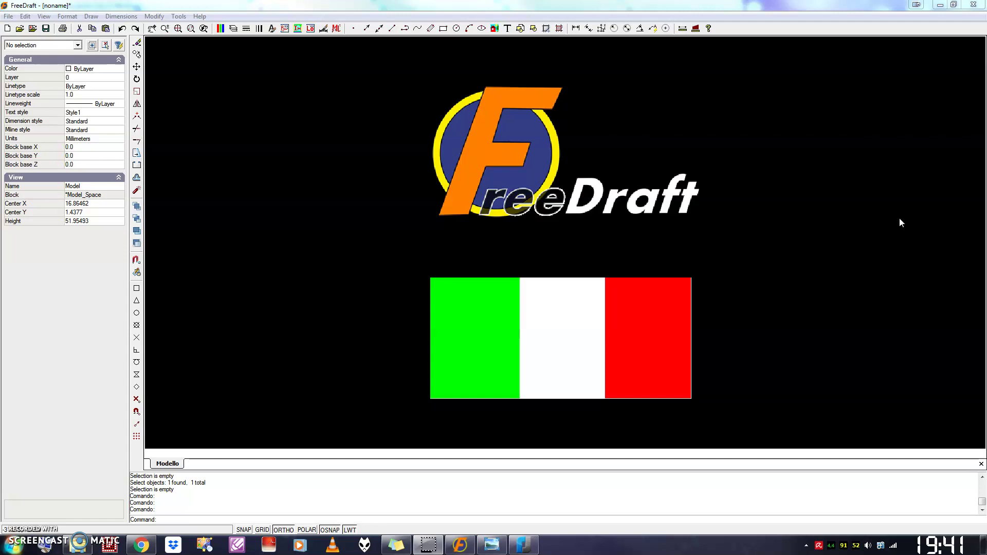
# Show the FreeDraft installation folder and inspect the FreeDraft application file and Languages folder.
pyautogui.click(83, 546)
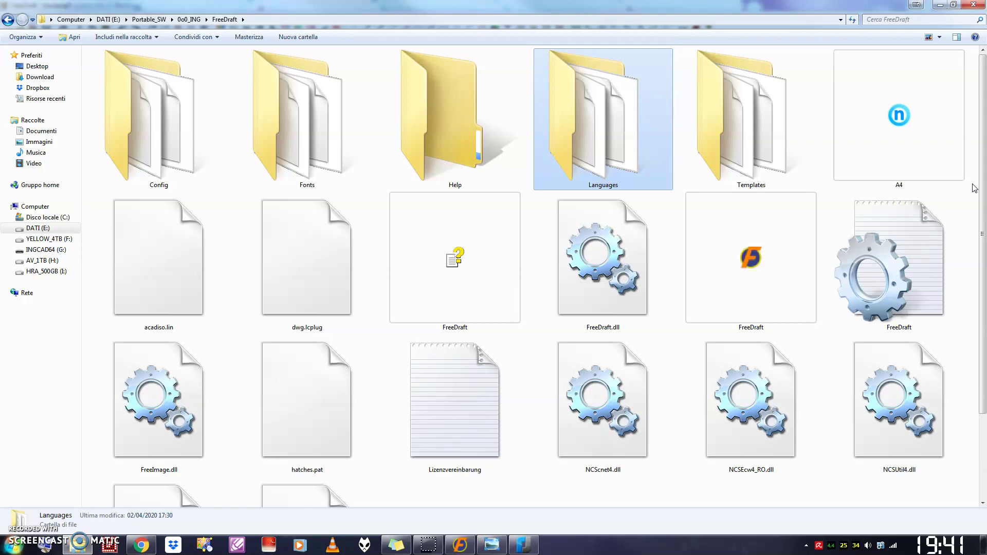
pyautogui.click(787, 221)
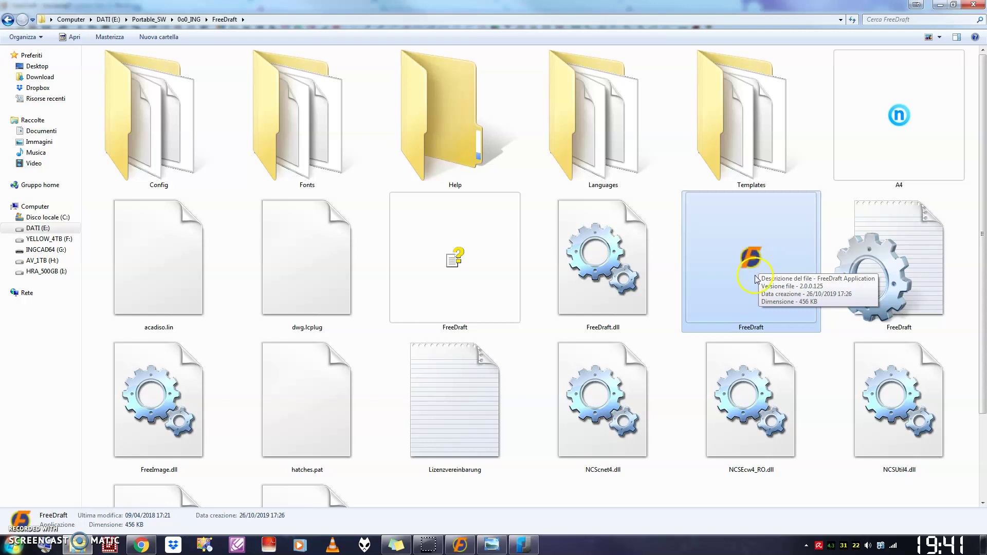
pyautogui.click(622, 142)
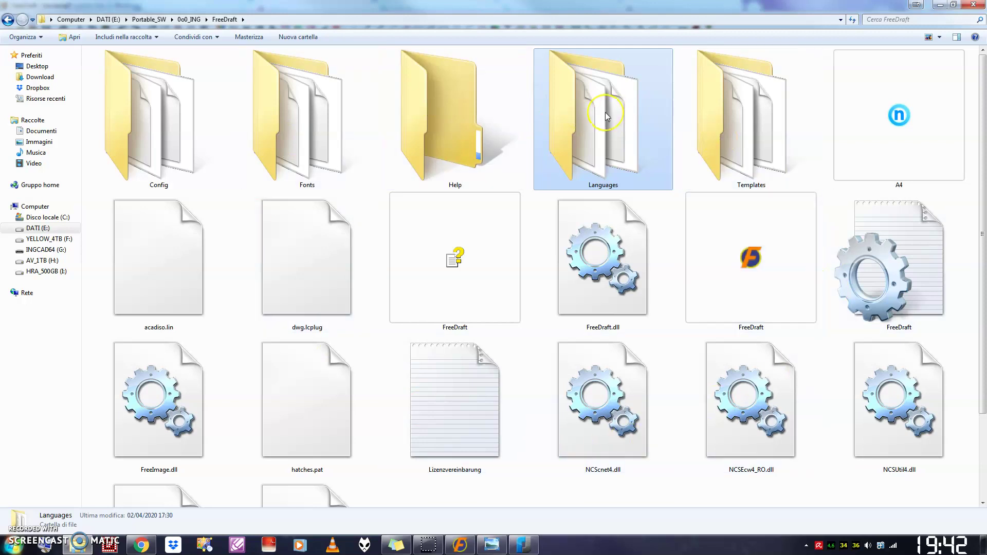
pyautogui.moveTo(614, 133)
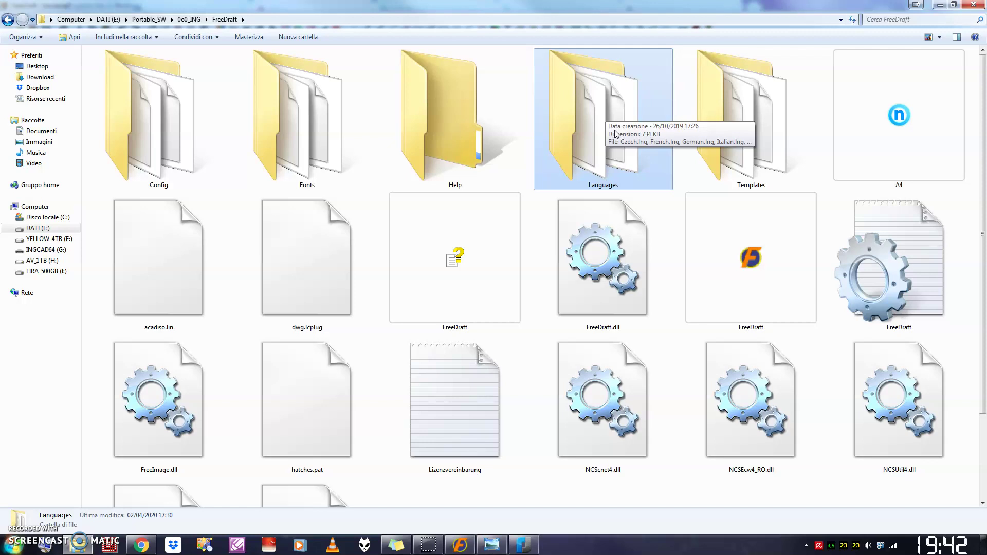
pyautogui.doubleClick(592, 125)
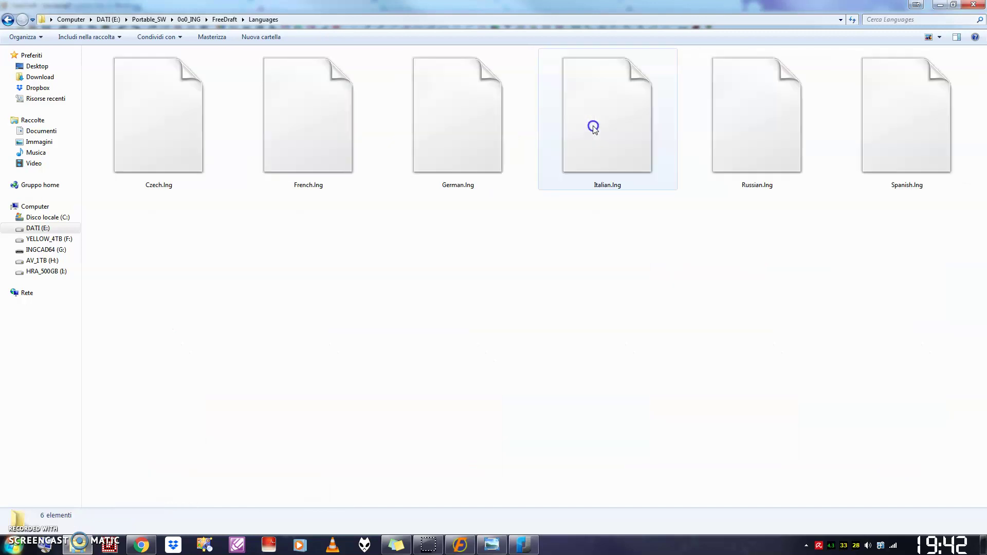
pyautogui.click(624, 139)
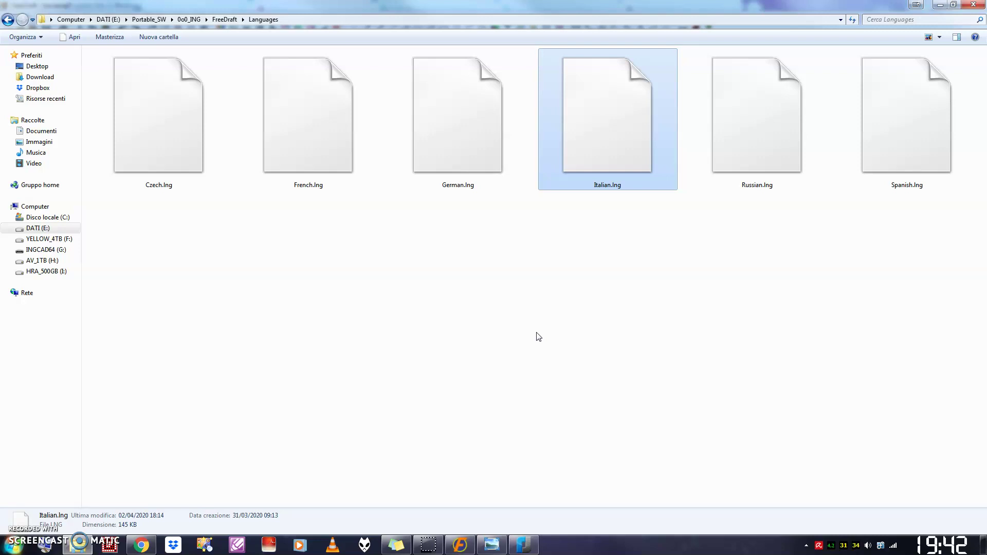
pyautogui.click(617, 232)
pyautogui.click(648, 118)
pyautogui.click(223, 20)
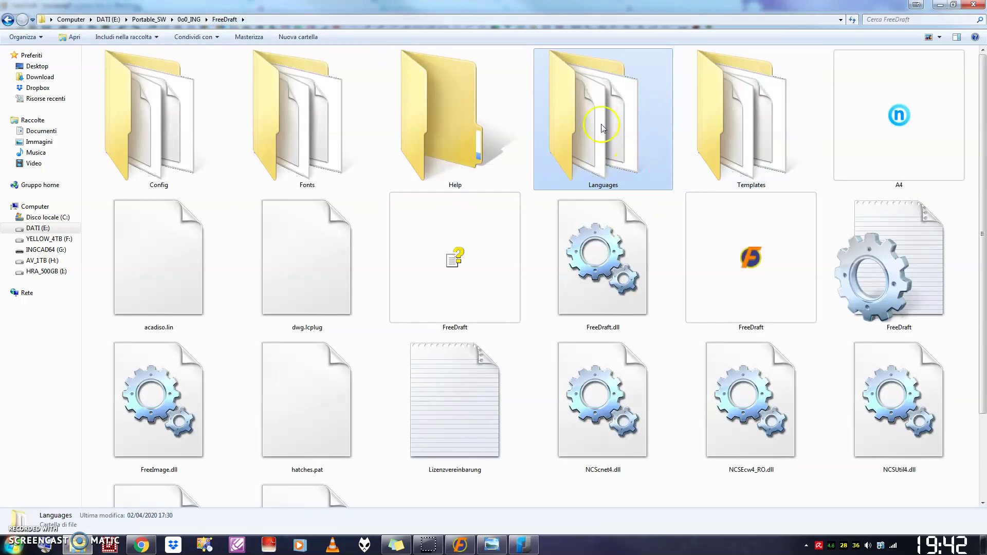
# Select the FreeDraft application file, then return to the FreeDraft drawing window.
pyautogui.click(750, 267)
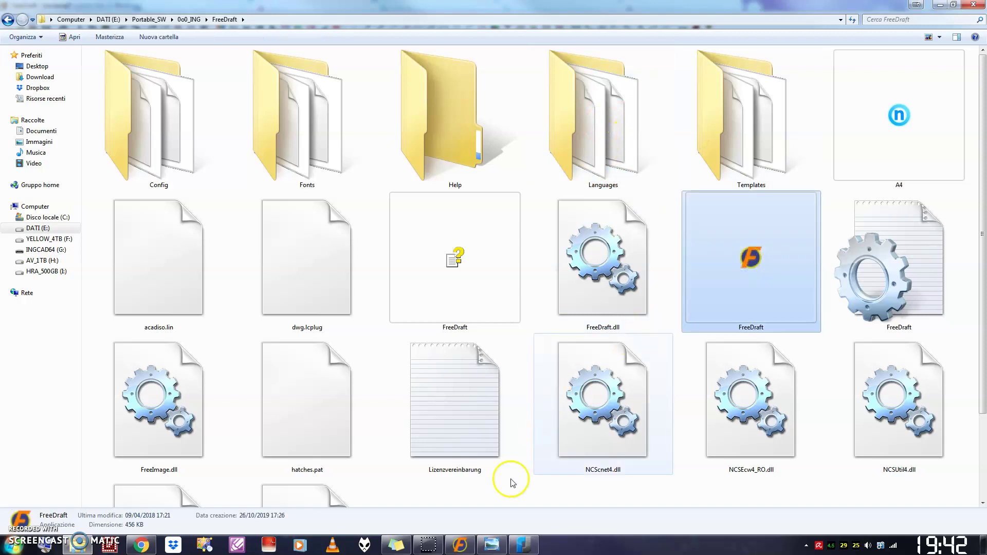
pyautogui.click(462, 548)
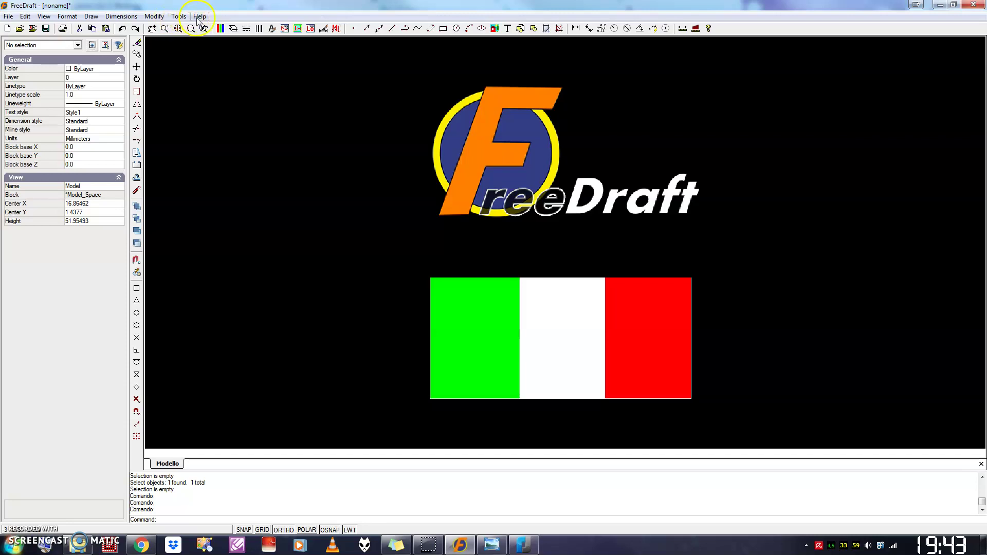
# Set the FreeDraft interface language to Italiano from the Tools > Language menu.
pyautogui.click(181, 17)
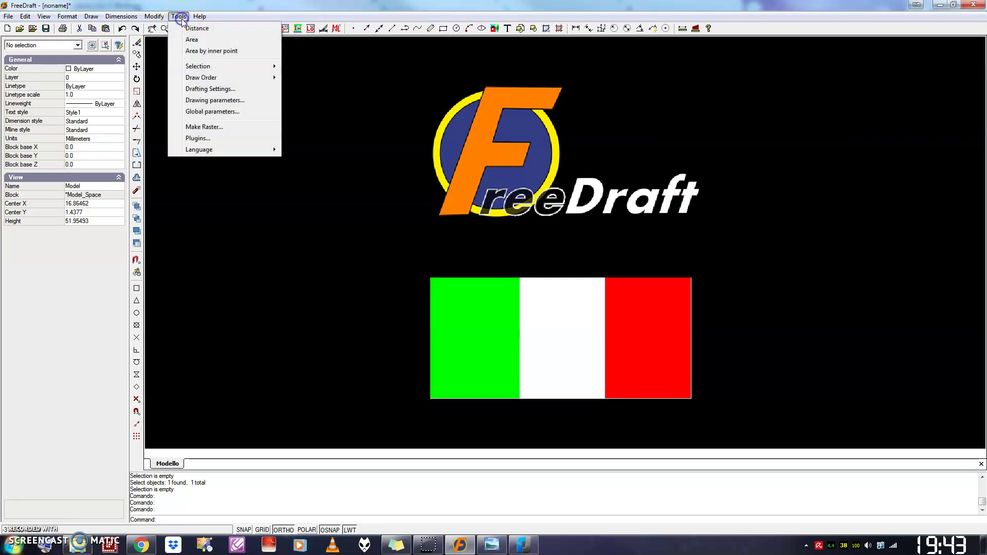
pyautogui.click(208, 150)
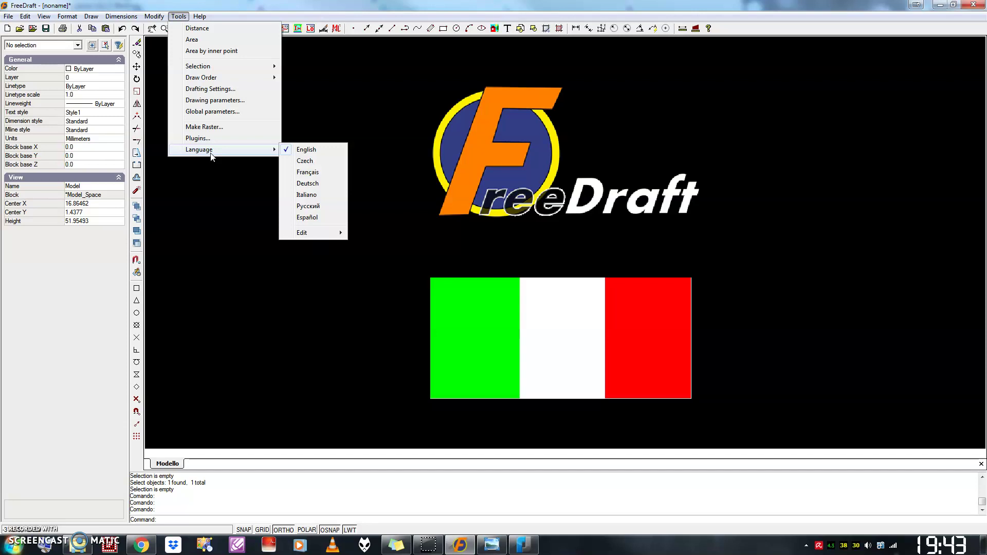
pyautogui.click(327, 197)
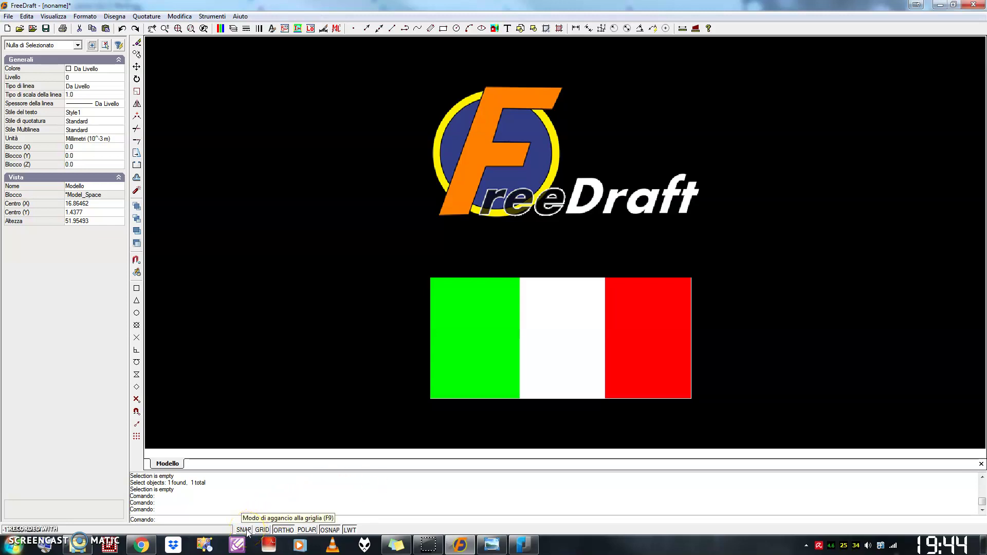
pyautogui.click(285, 491)
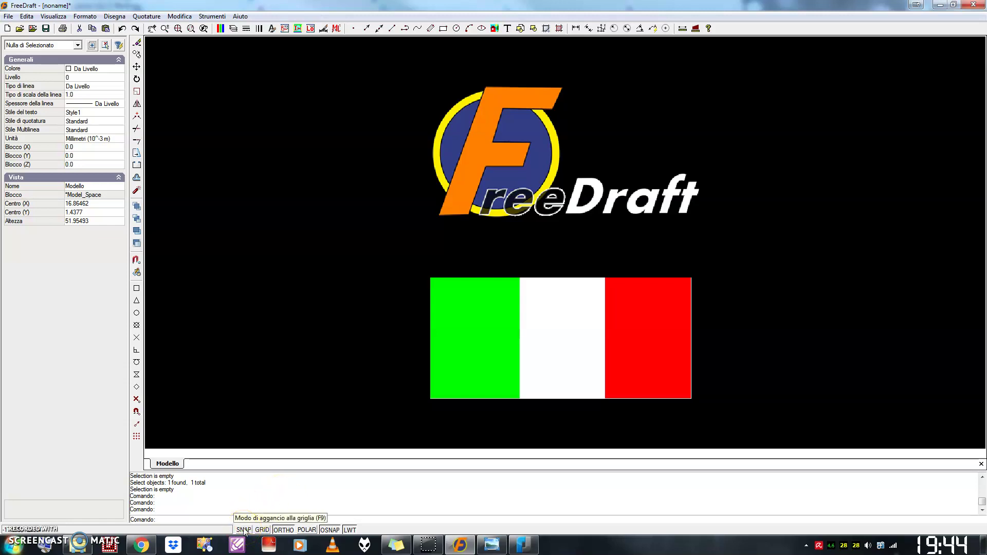
pyautogui.click(290, 508)
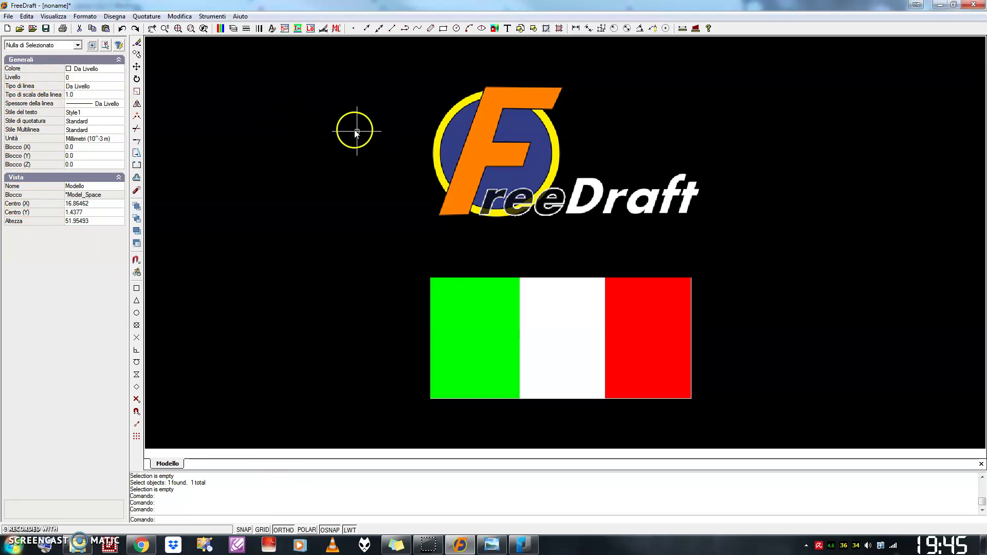
pyautogui.click(9, 16)
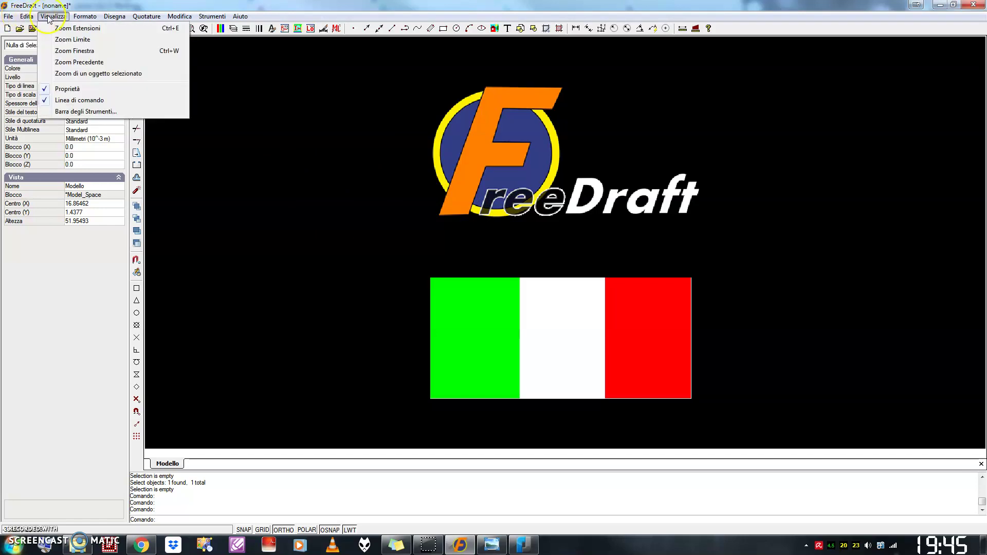
pyautogui.click(76, 16)
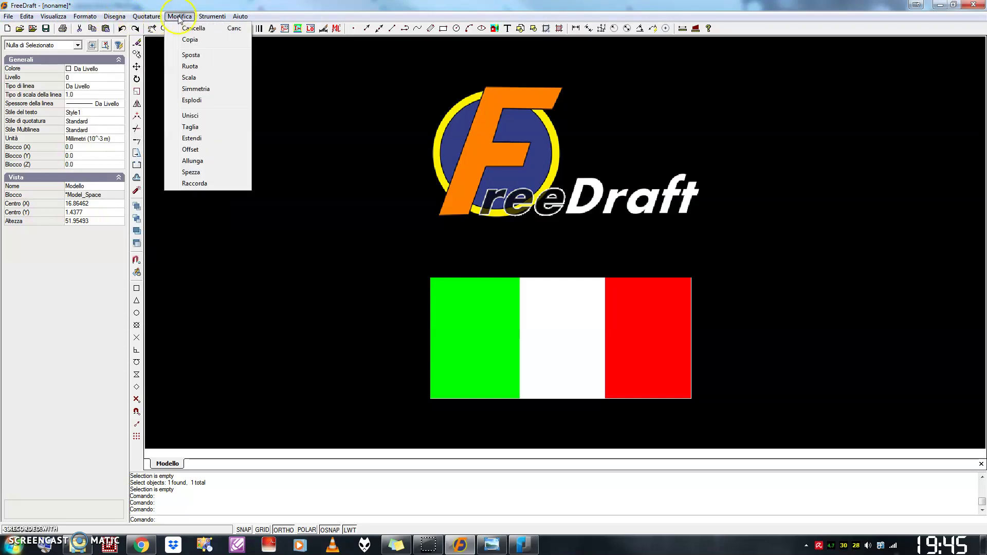
pyautogui.click(241, 16)
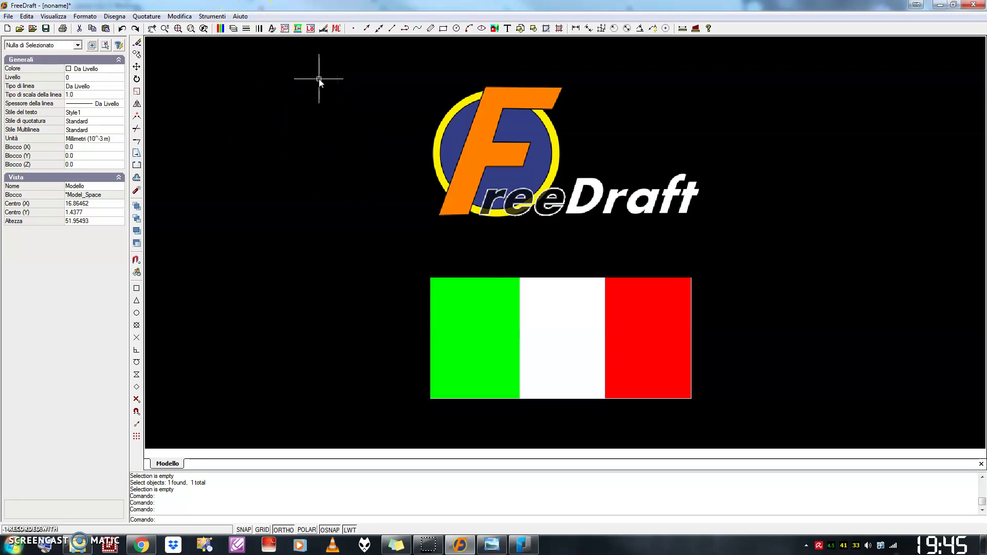
pyautogui.click(174, 460)
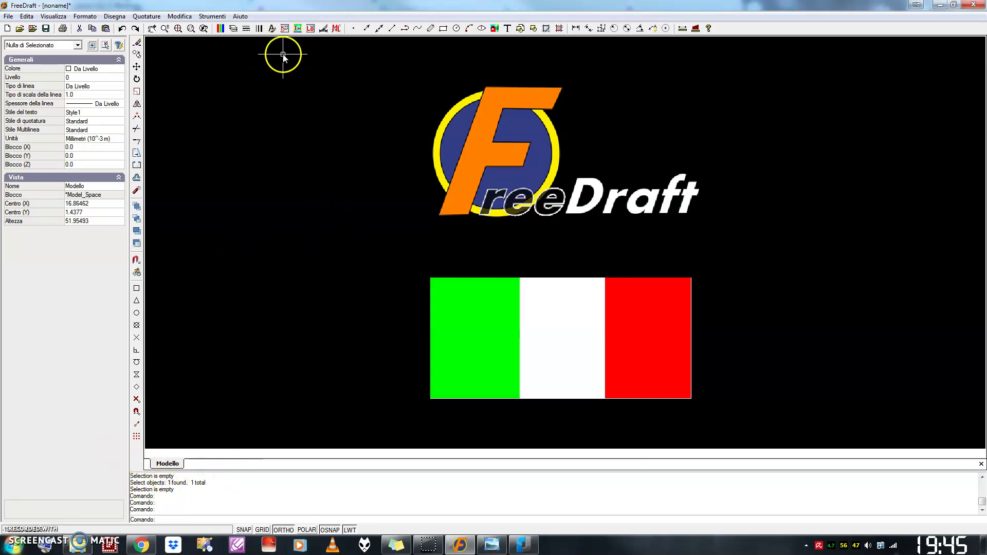
# Browse the Standard dimension style's list, settings pages and preview, then close the dialog.
pyautogui.click(311, 28)
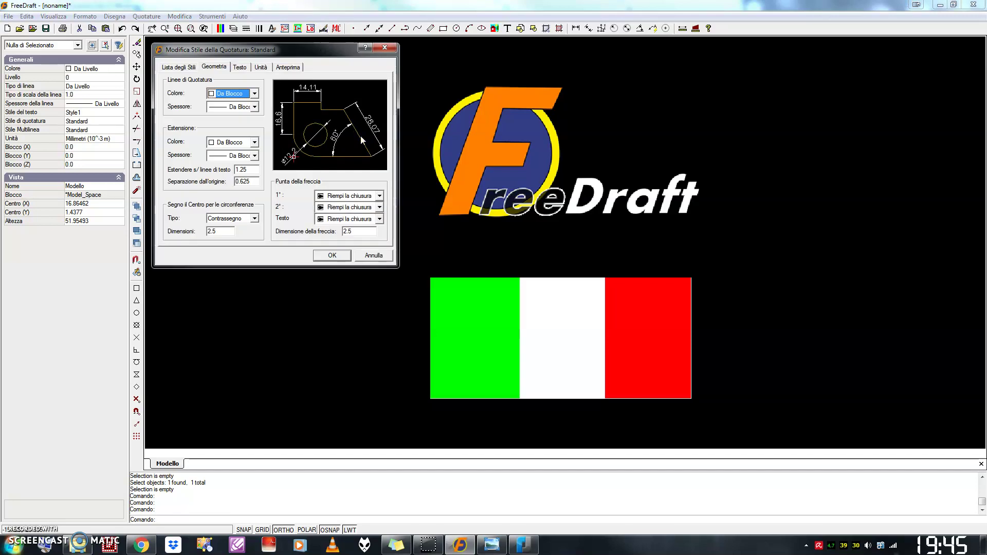
pyautogui.click(188, 67)
pyautogui.click(239, 67)
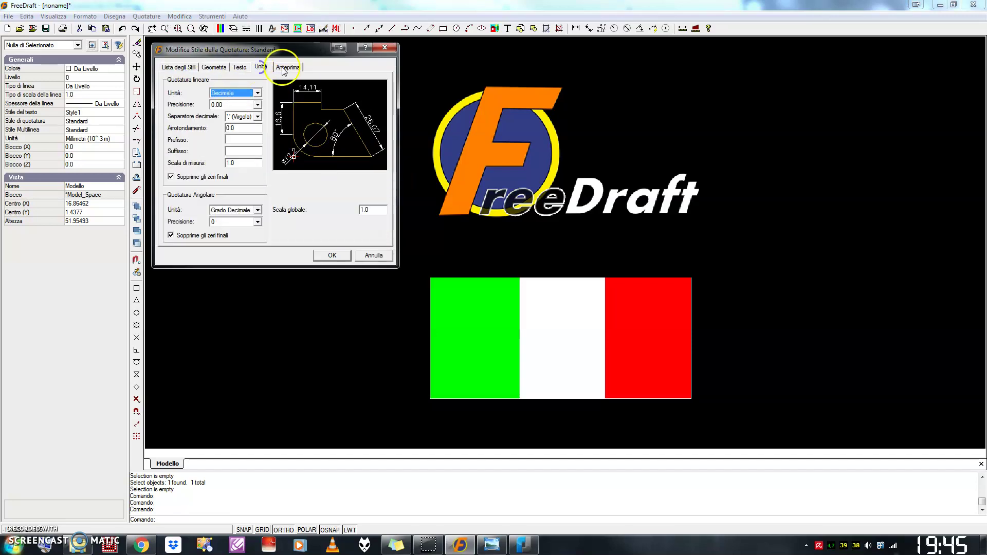
pyautogui.click(288, 67)
pyautogui.click(380, 49)
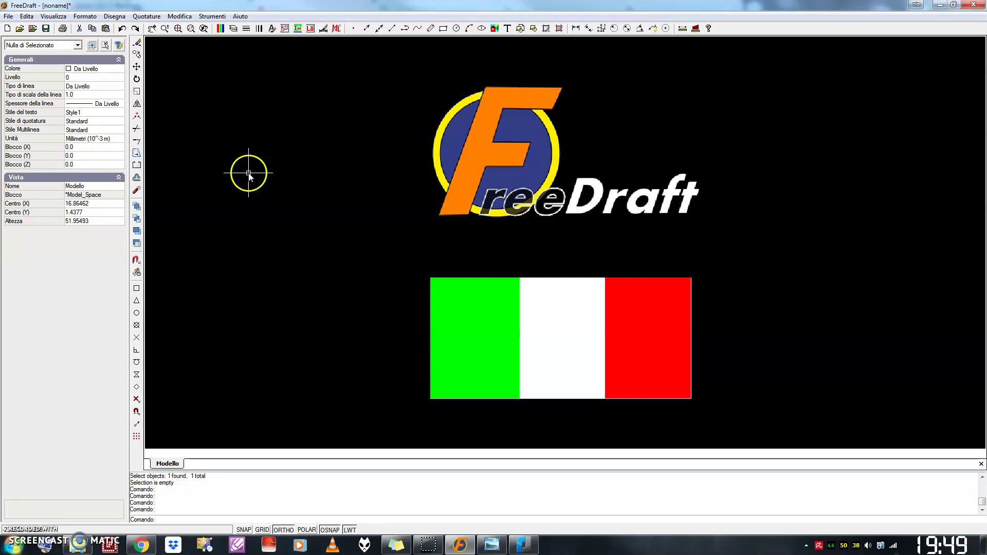
pyautogui.click(523, 544)
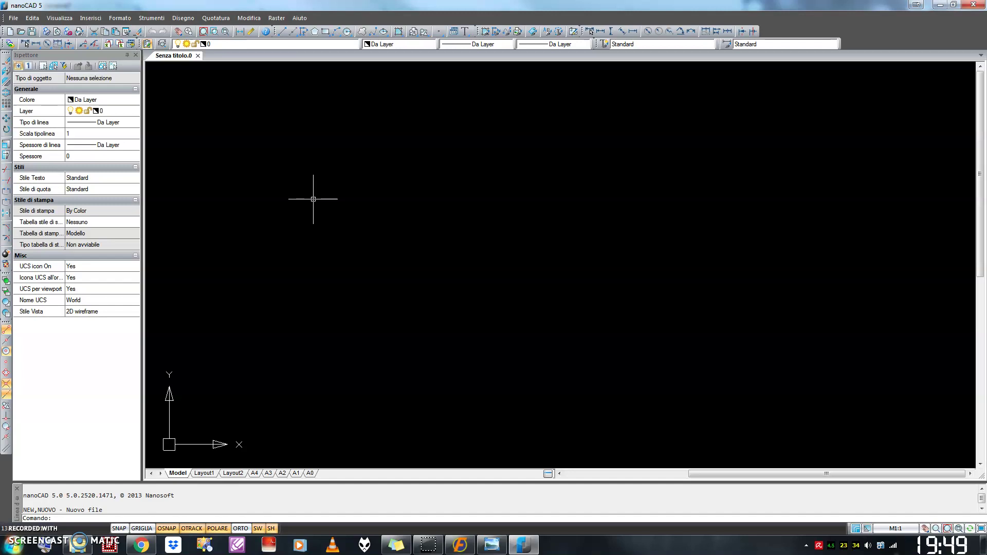
pyautogui.click(459, 544)
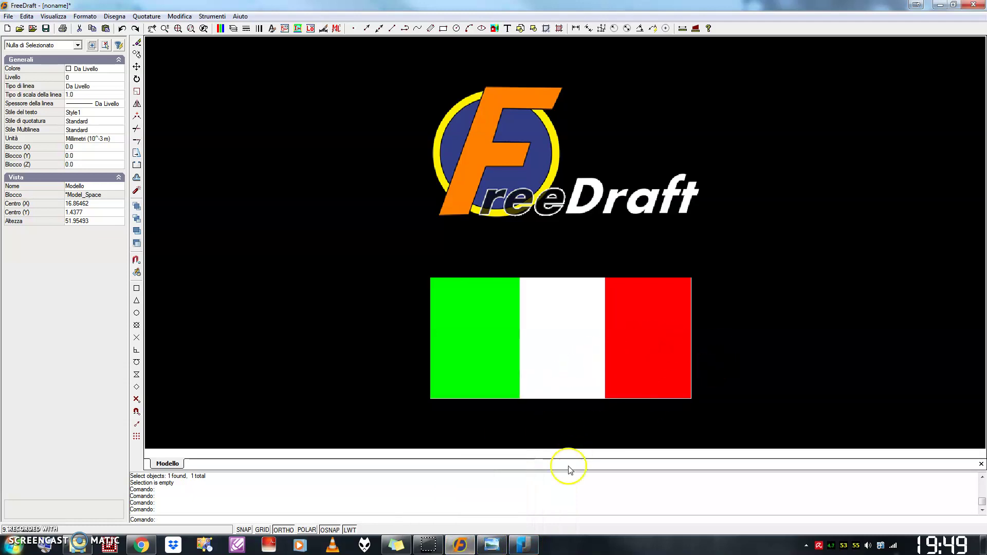
# Bring the nanoCAD 5 window with its blank Senza titolo.0 drawing to the front.
pyautogui.click(523, 545)
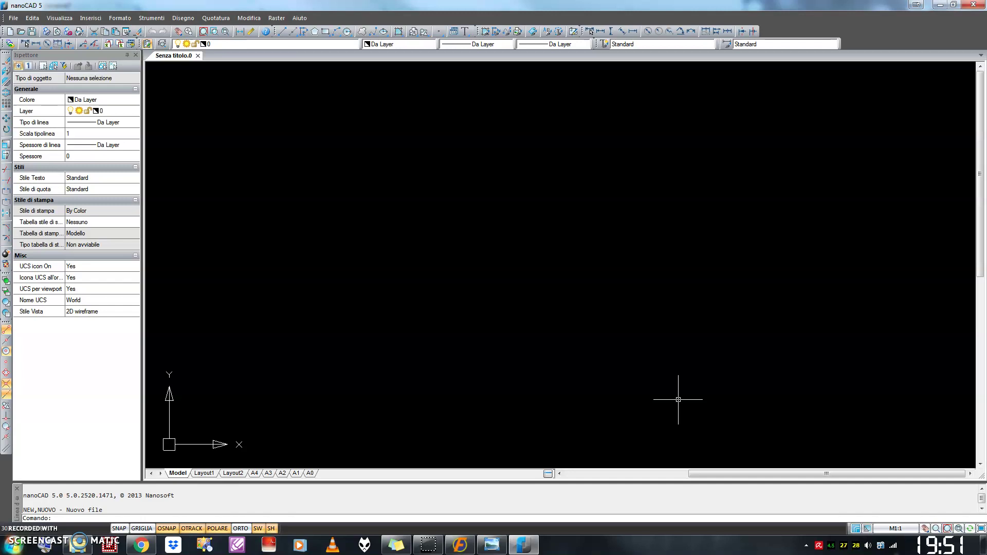
# In Chrome, look over the nanoCAD5-ITA.zip download page, Box SW folder and YouTube course playlist.
pyautogui.click(142, 549)
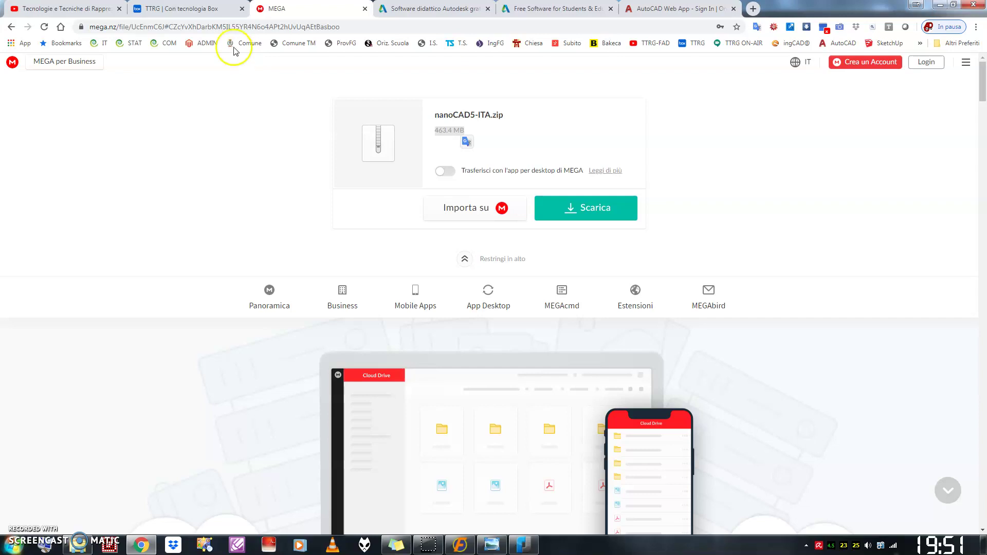
pyautogui.click(205, 9)
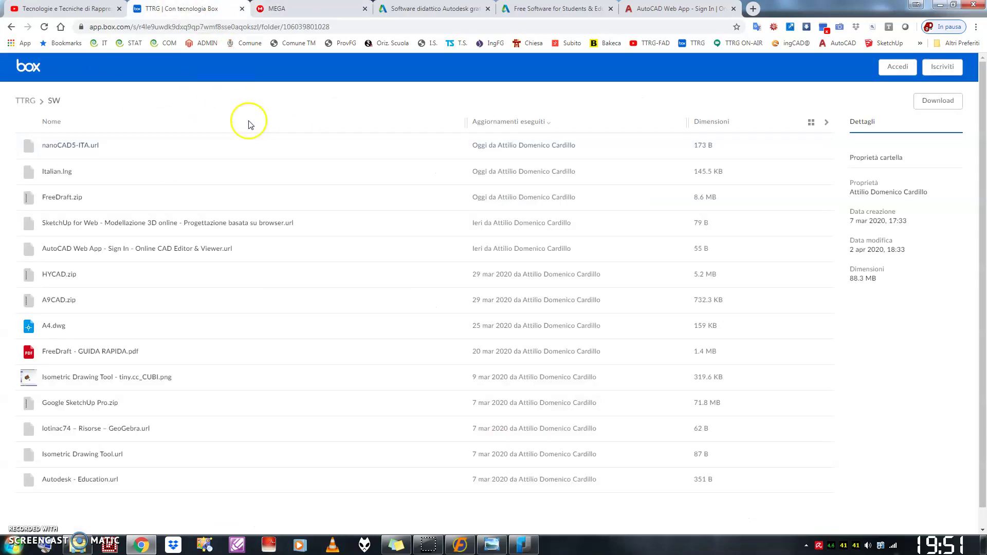
pyautogui.hotkey('ctrl', '1')
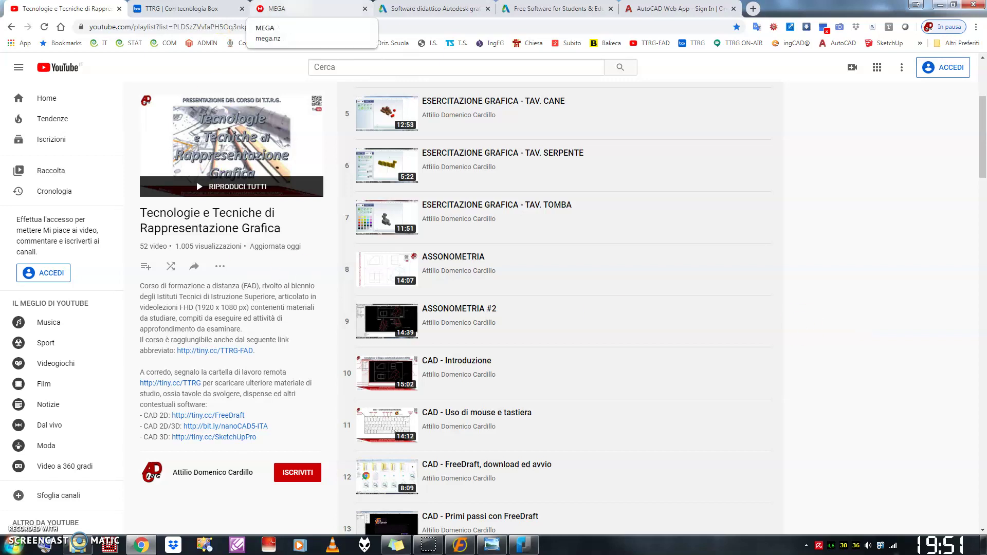
# Visit the Autodesk free educational software page, then return to the nanoCAD 5 drawing.
pyautogui.click(278, 9)
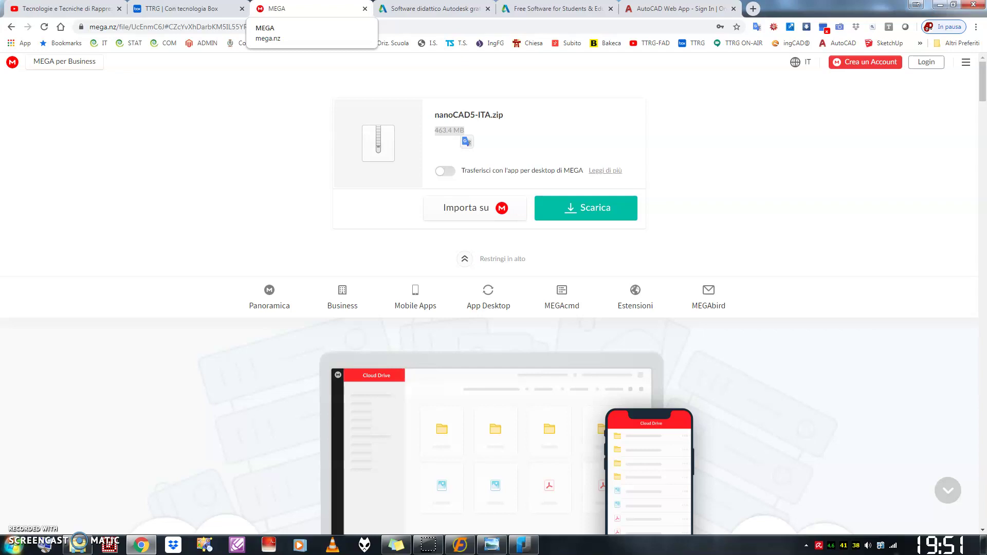
pyautogui.click(432, 9)
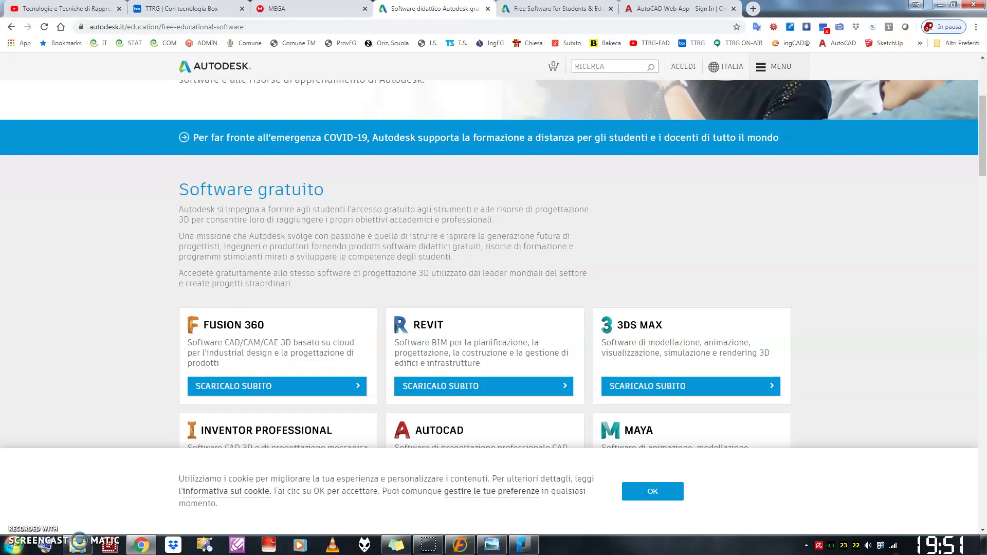
pyautogui.click(537, 545)
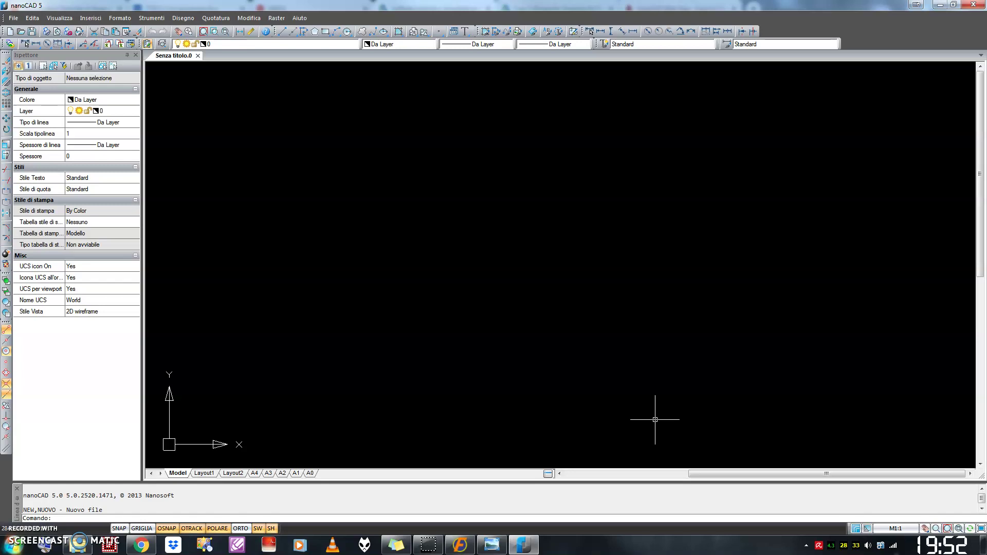
pyautogui.click(528, 546)
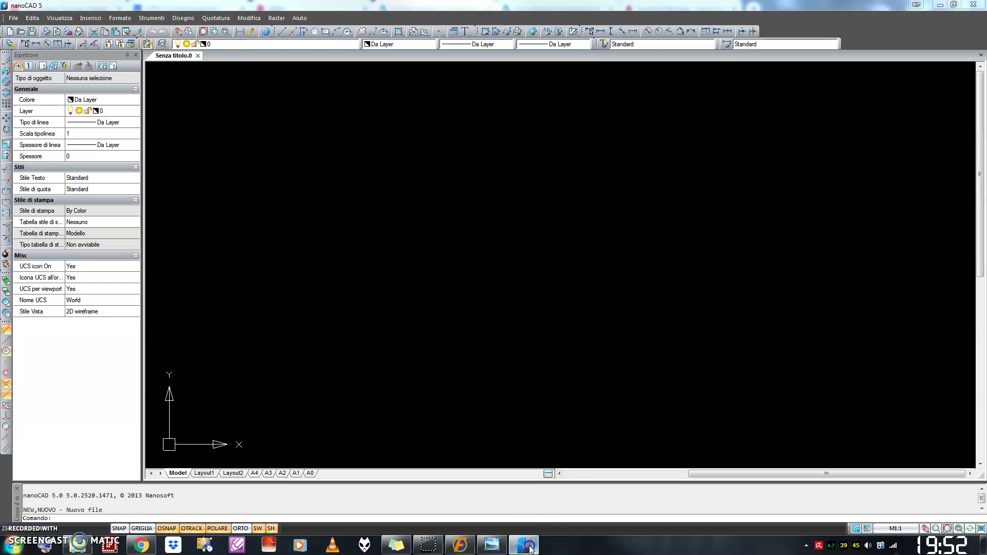
pyautogui.click(530, 548)
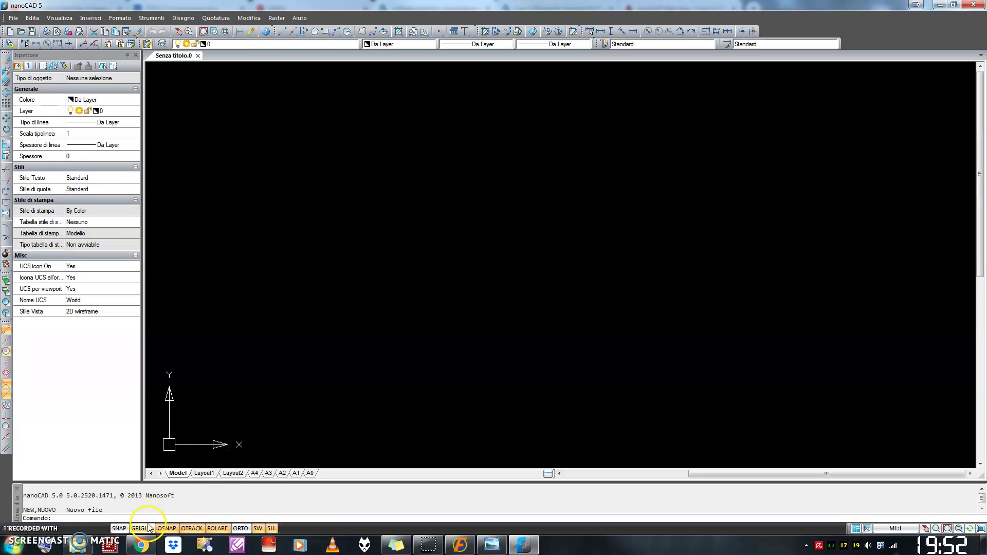
# Return to Autodesk's Italian free educational software page and scroll through its product list.
pyautogui.click(143, 544)
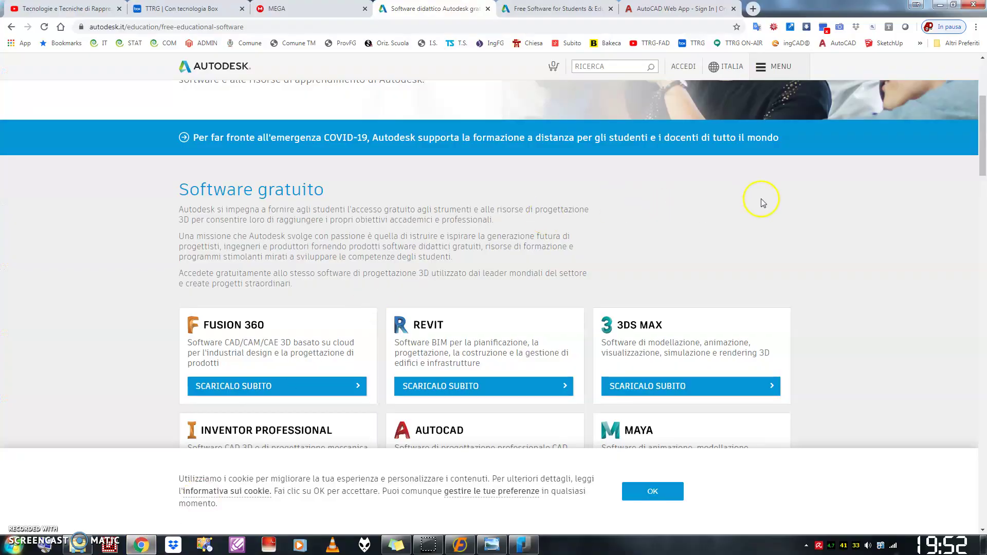
pyautogui.click(847, 252)
pyautogui.scroll(-1, 872, 301)
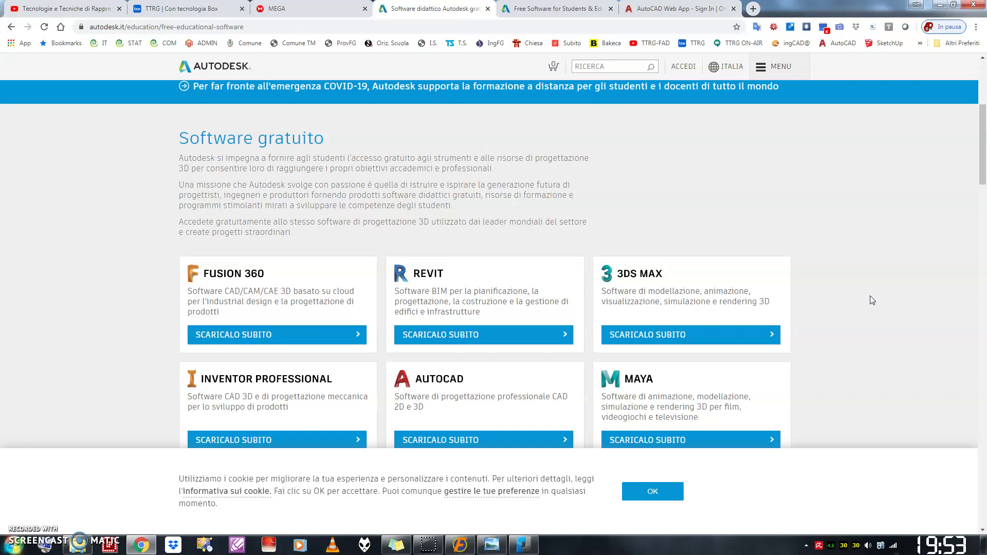
pyautogui.click(565, 9)
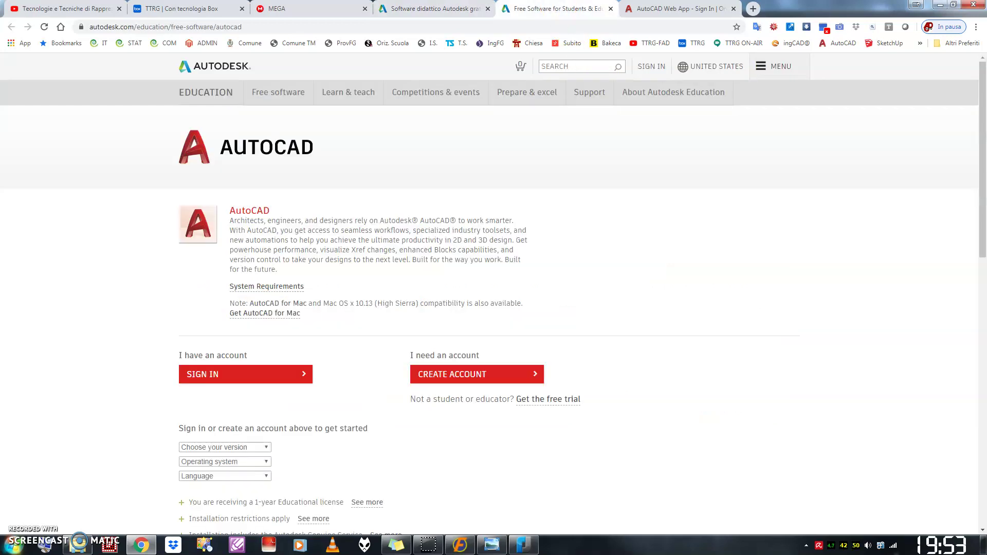